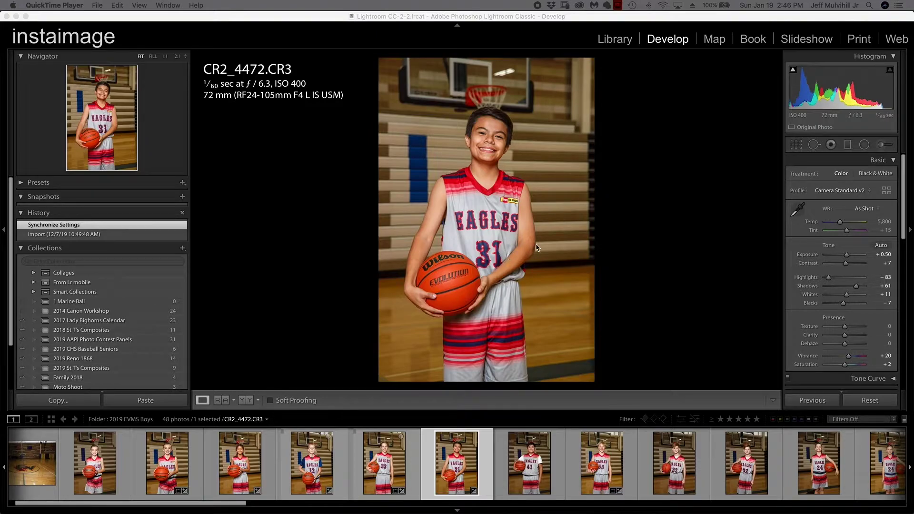
Open the selected player portrait CR2_4472.CR3 from Lightroom in Adobe Photoshop 2020
click(510, 247)
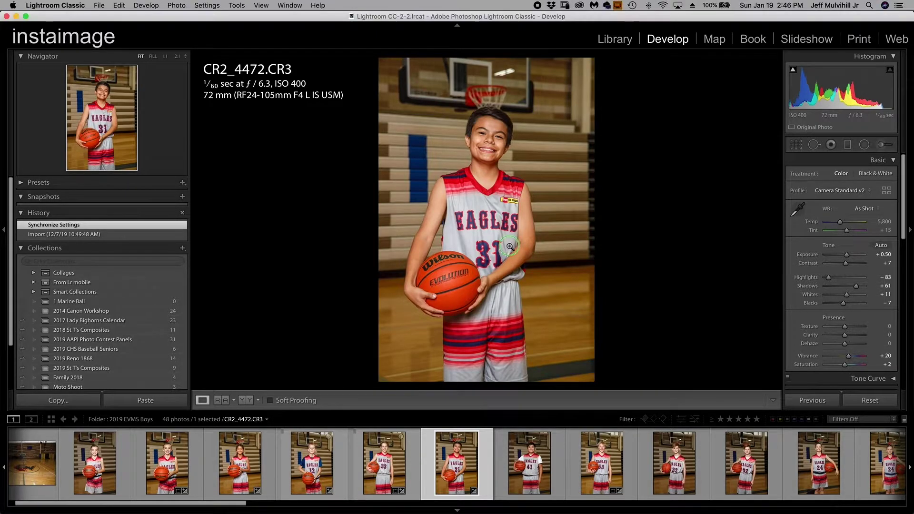
right_click(510, 228)
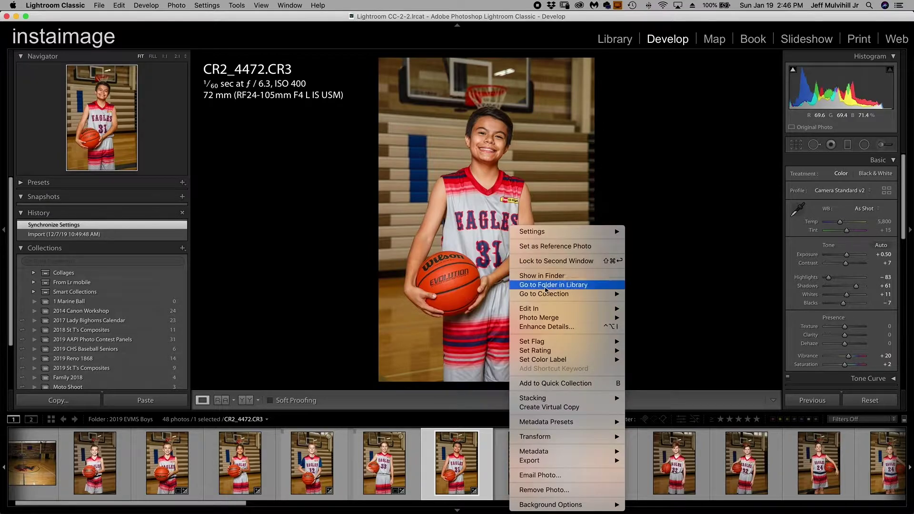
mouse_move(559, 308)
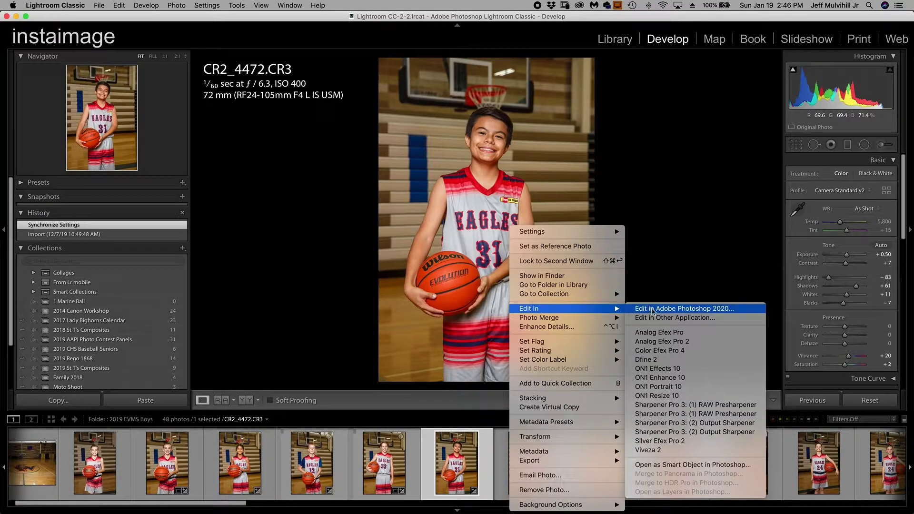
click(652, 309)
Copy the portrait's Background layer into the EVMSMemMateBackVolley2013.psd template and collapse Group 1 above it
mouse_move(495, 488)
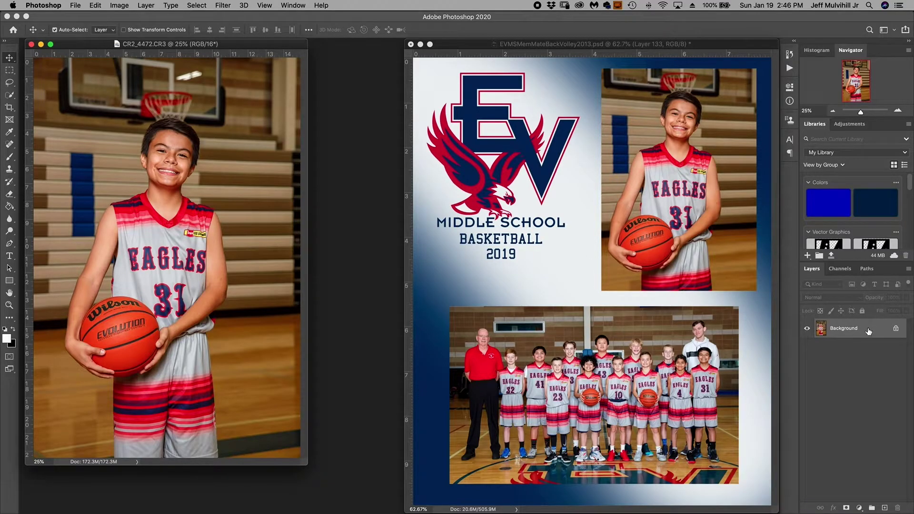
drag(852, 329, 692, 179)
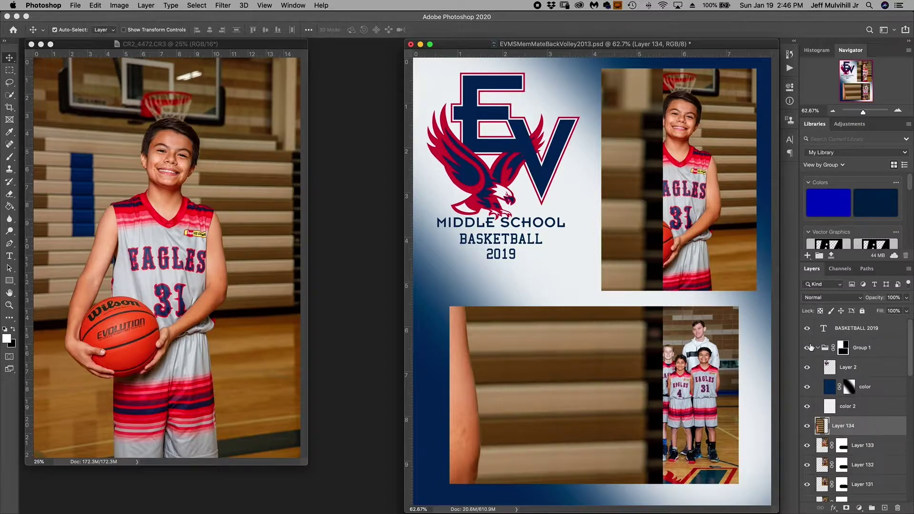
click(818, 347)
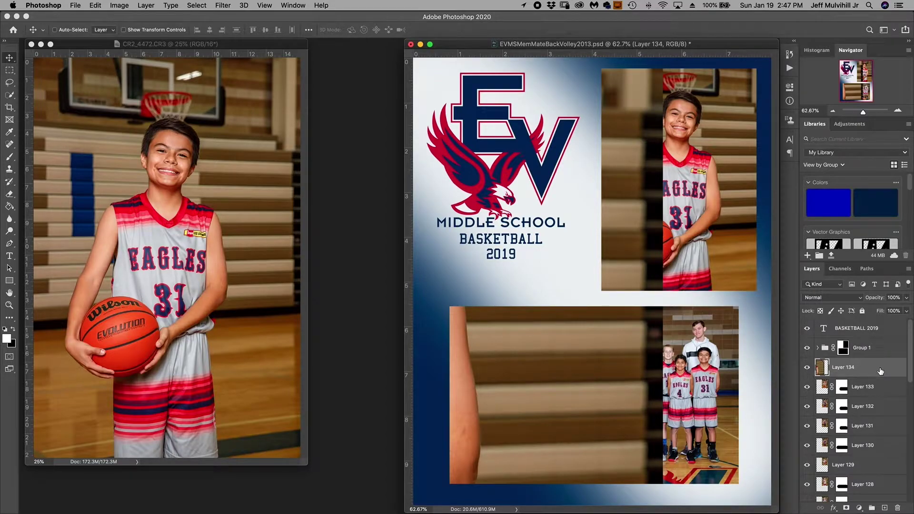
Scale the new portrait layer proportionally to about 27% and position it in the template's upper-right photo opening
key(super+t)
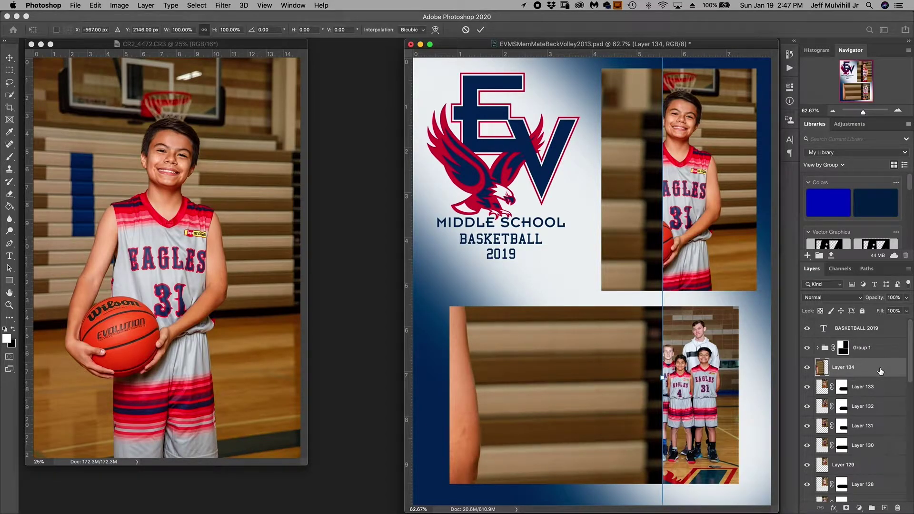
key(super+0)
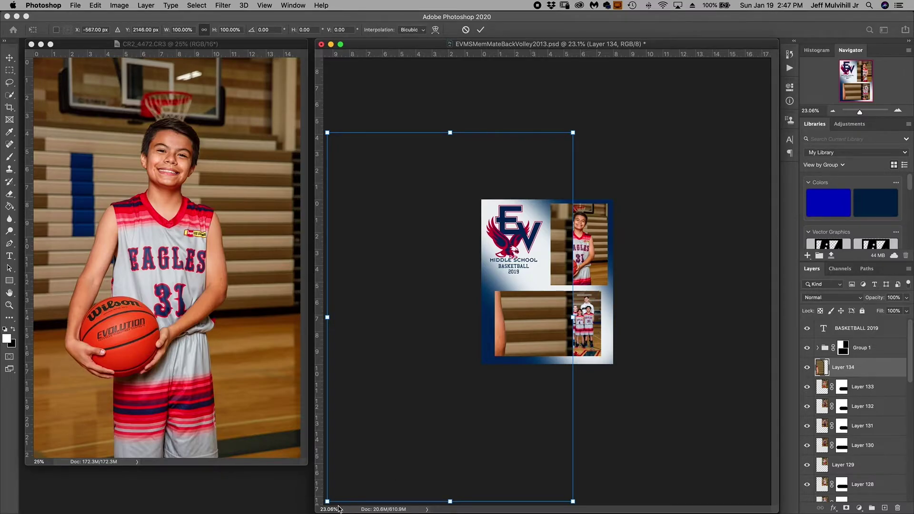
drag(327, 501, 492, 255)
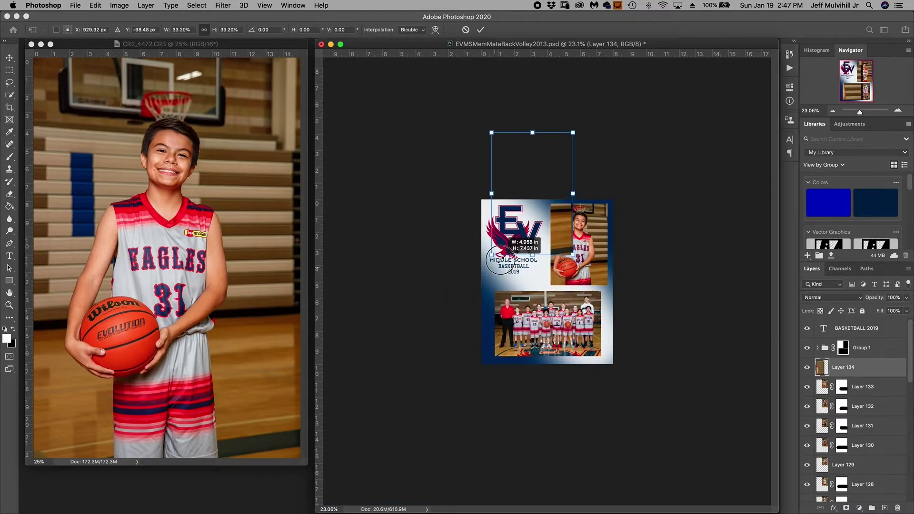
drag(530, 167, 581, 223)
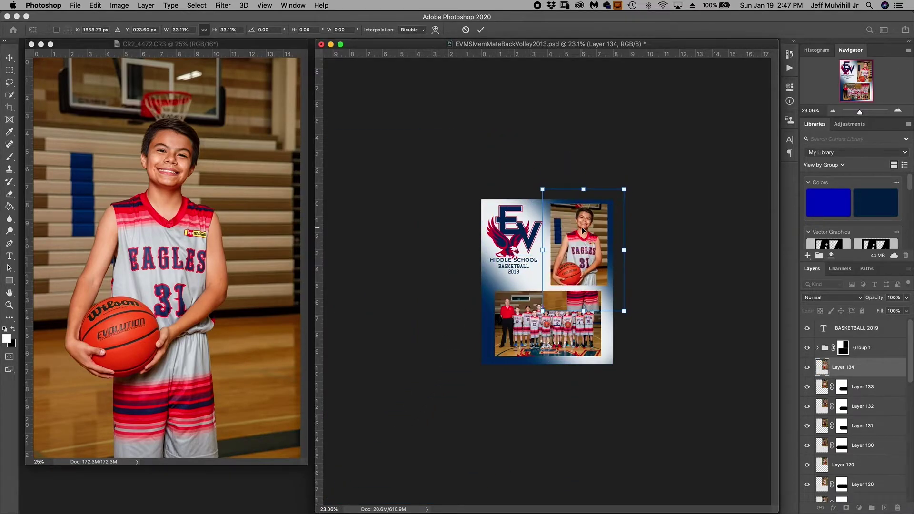
drag(623, 189, 605, 220)
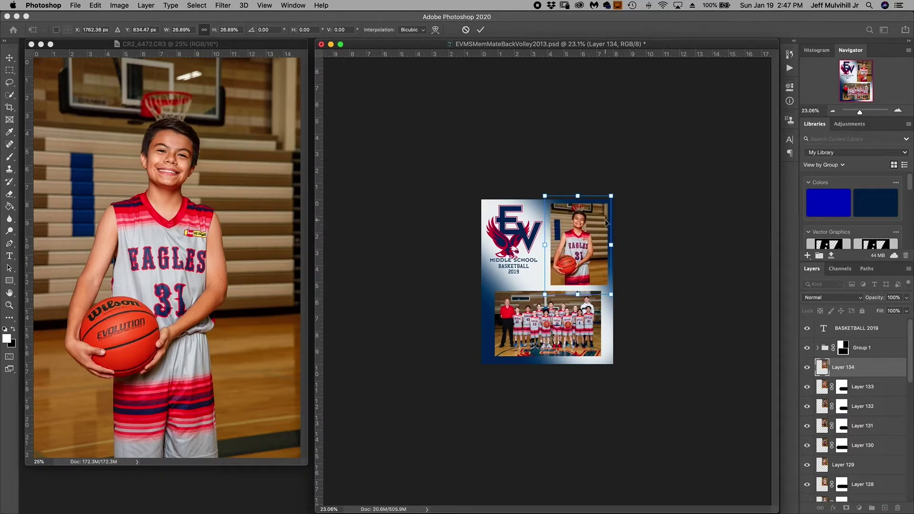
drag(611, 197, 611, 195)
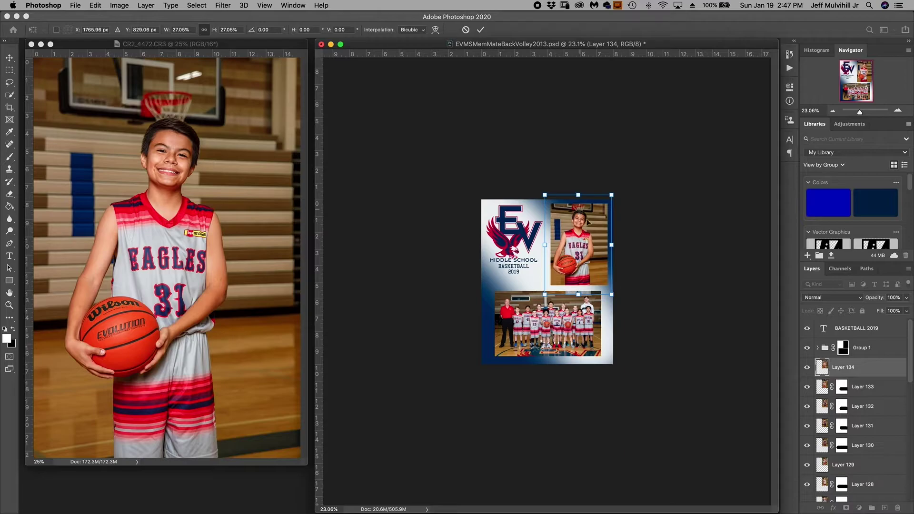
key(Return)
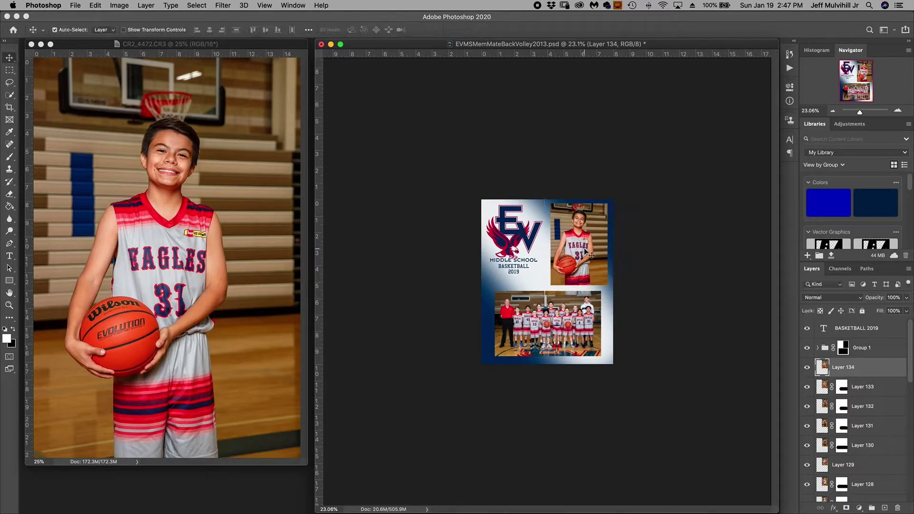
key(super+0)
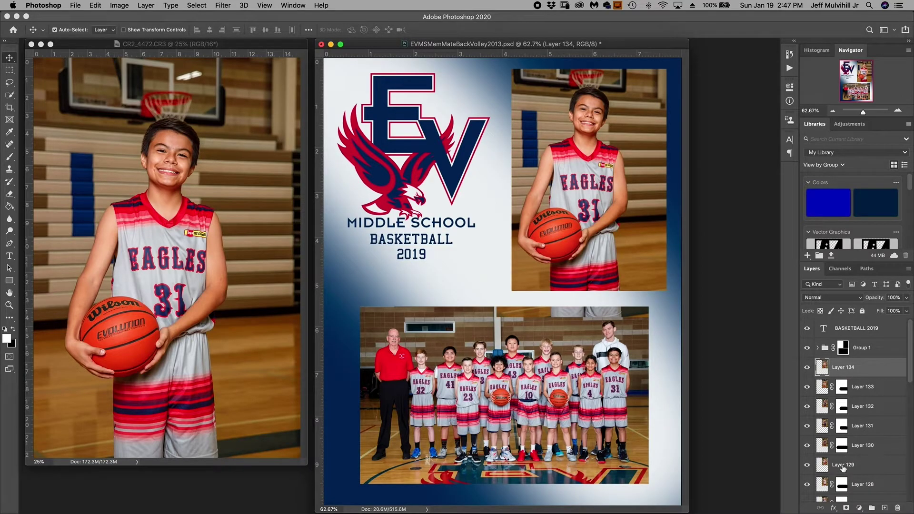
Add a mask to the portrait layer and brush black over the part overlapping the team photo
click(846, 508)
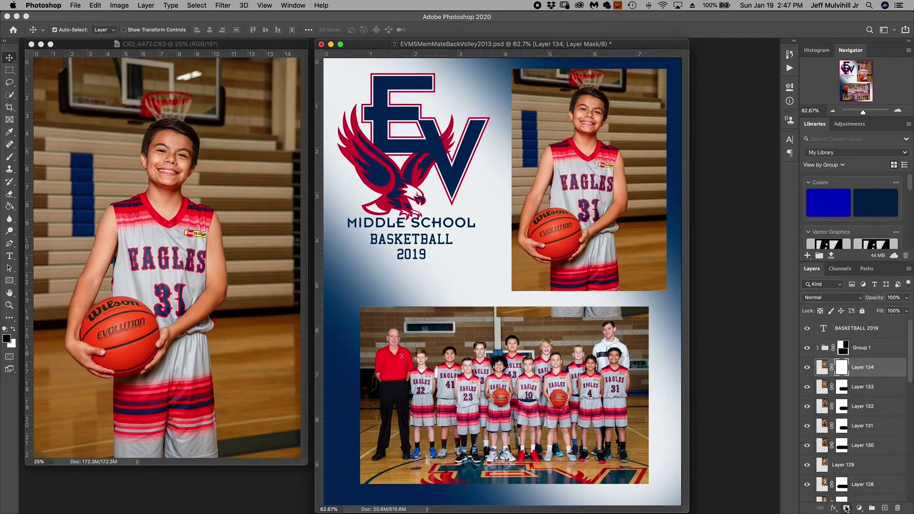
key(b)
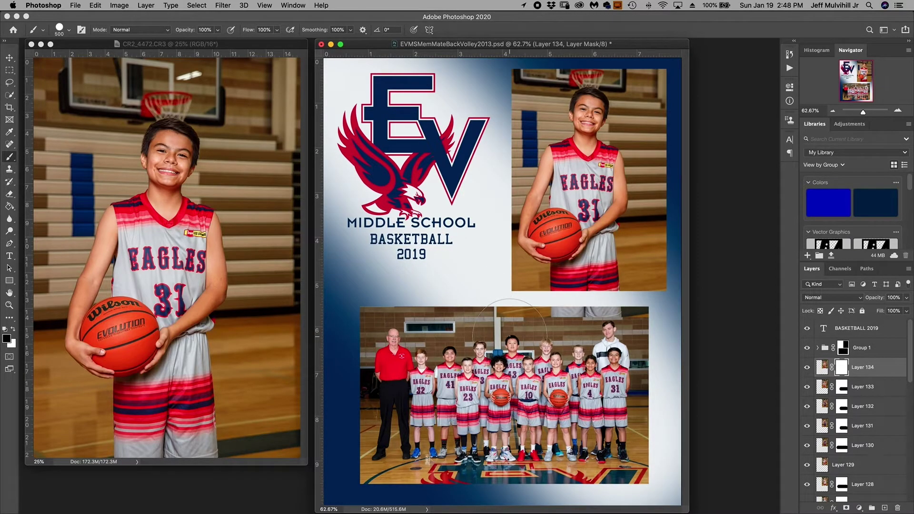
drag(509, 336, 662, 335)
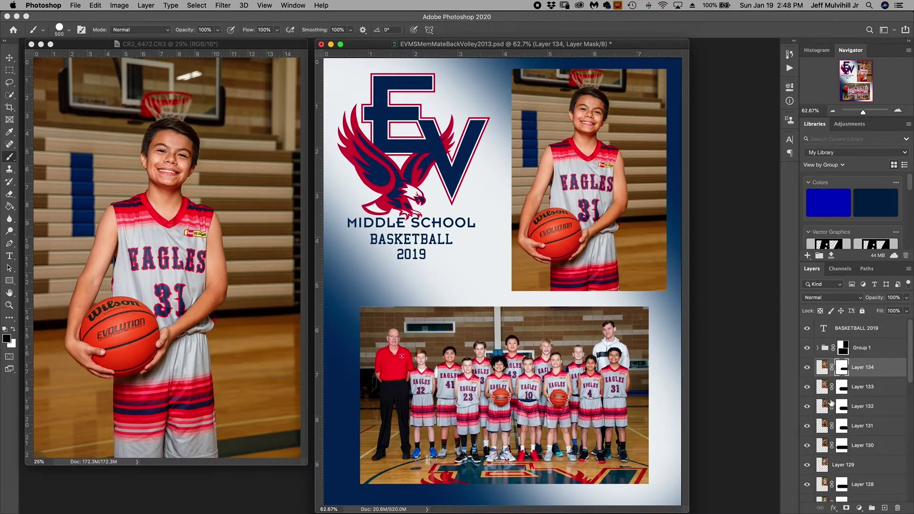
Expand Group 1 and toggle the visibility of Layer 2, color and color 2 to examine what each contributes to the template
click(818, 347)
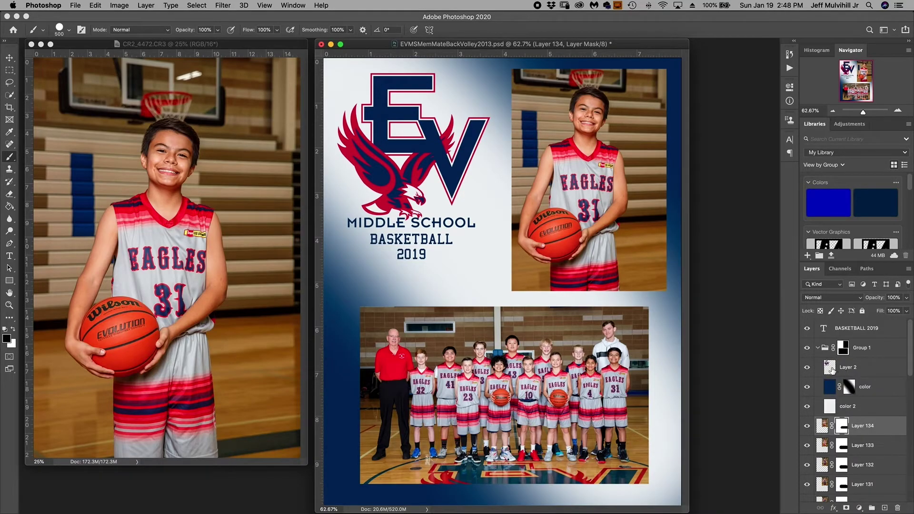
click(808, 367)
click(808, 367)
click(808, 367)
click(808, 367)
click(808, 367)
click(808, 368)
click(808, 387)
click(808, 387)
click(806, 407)
click(807, 407)
click(807, 407)
click(807, 407)
click(817, 349)
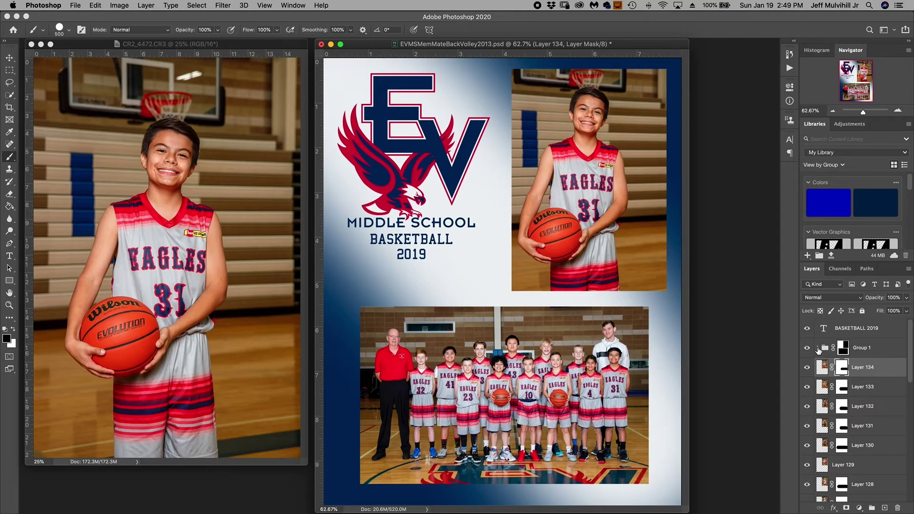
click(817, 349)
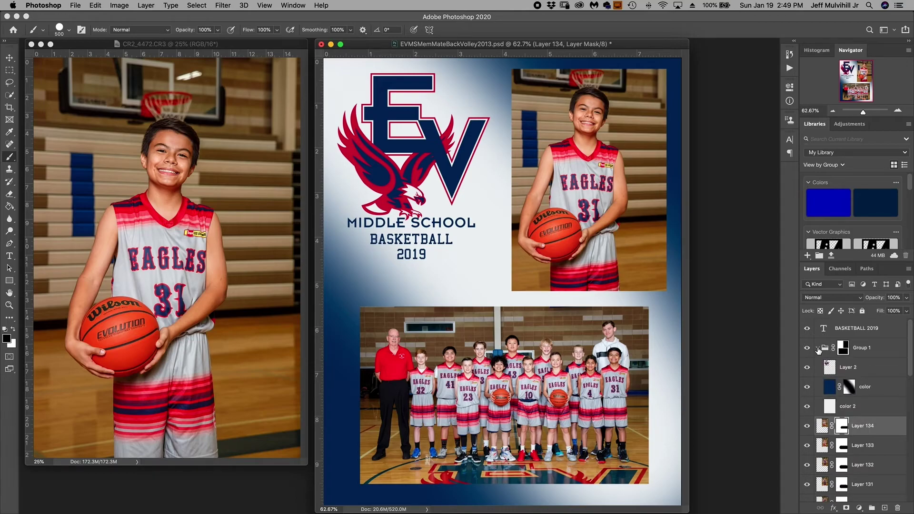
click(818, 347)
click(818, 348)
click(818, 348)
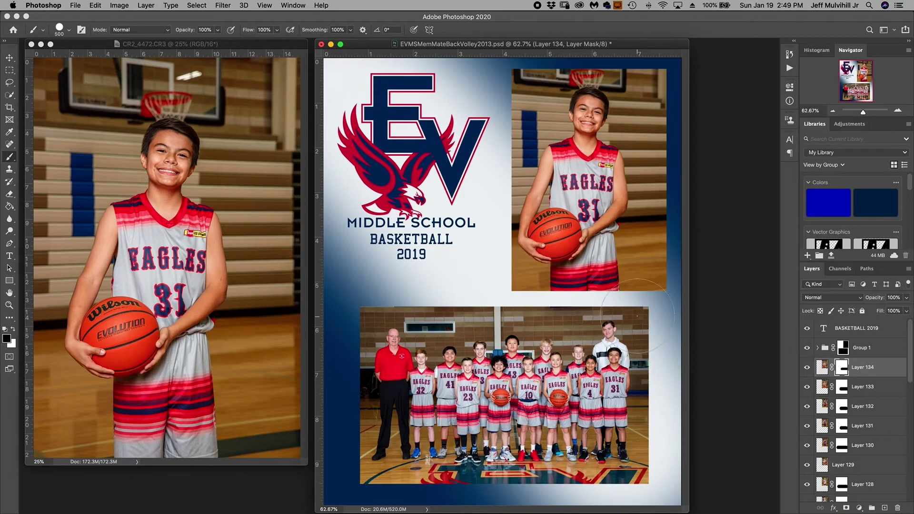